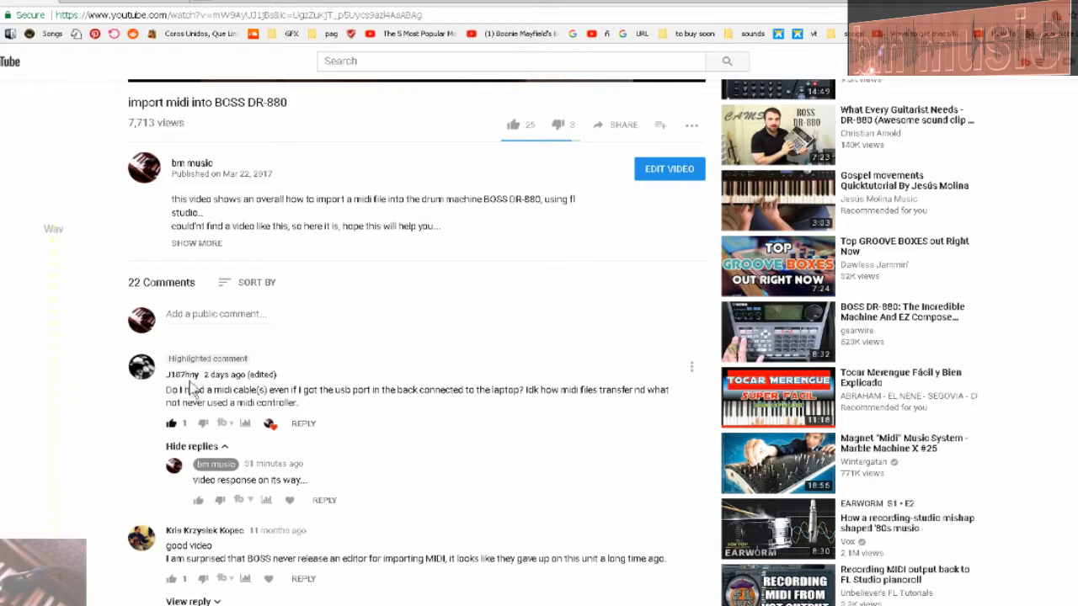
Step: Read the highlighted comment about needing MIDI cables and examine the driver list on the BOSS DR-880 support page
scroll(232, 336, down, 1)
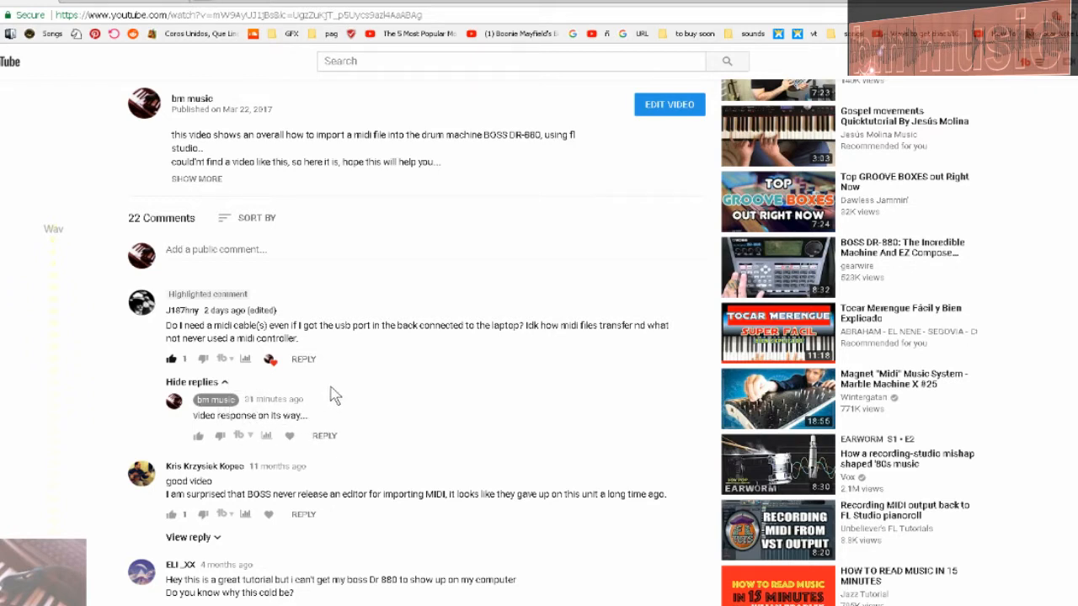
scroll(337, 391, up, 1)
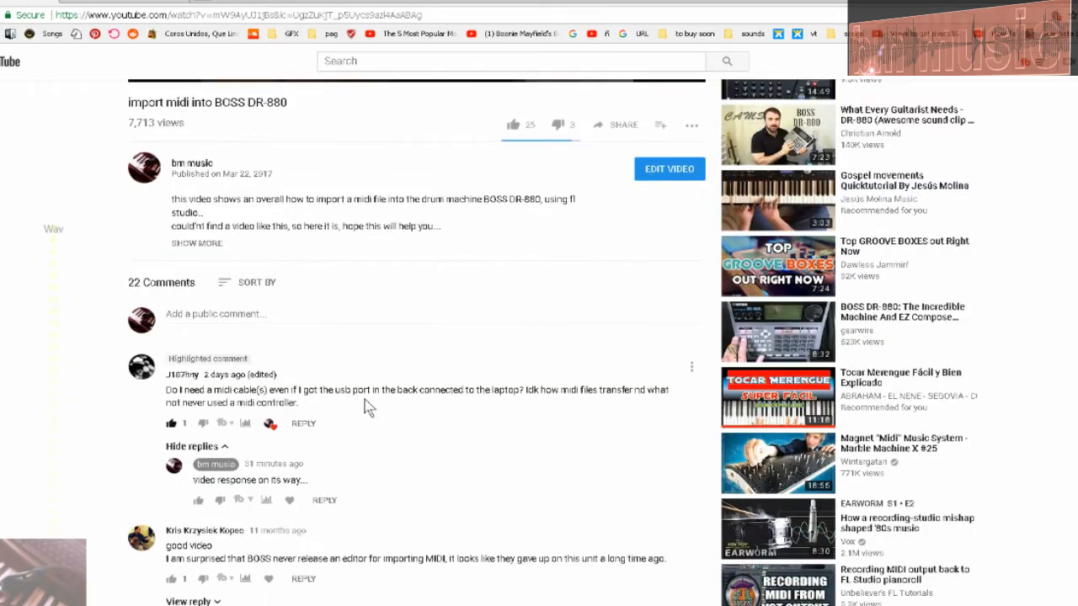
scroll(418, 453, up, 3)
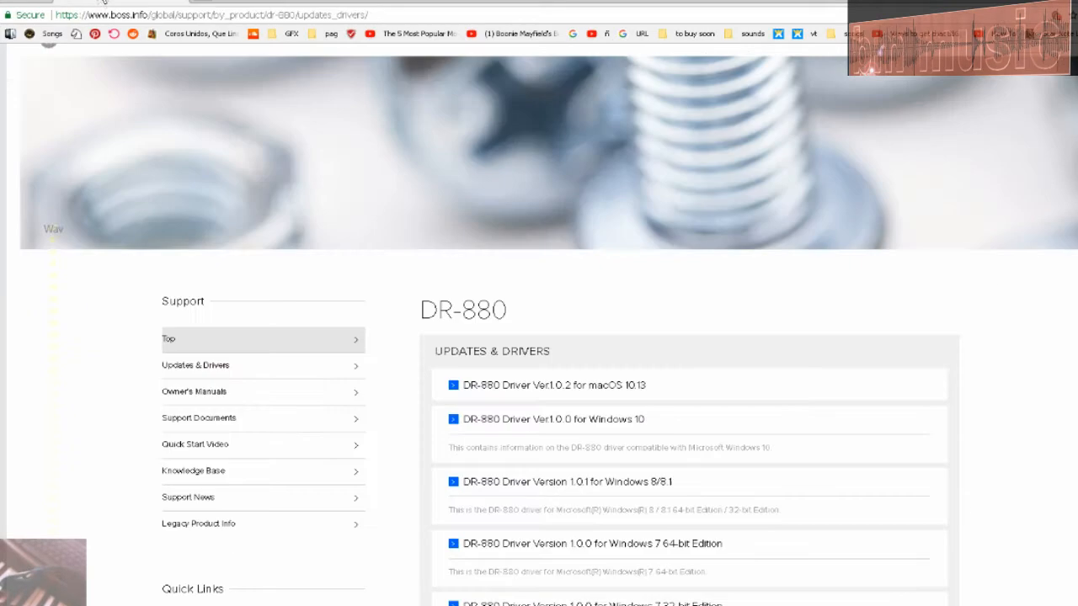
scroll(590, 333, down, 3)
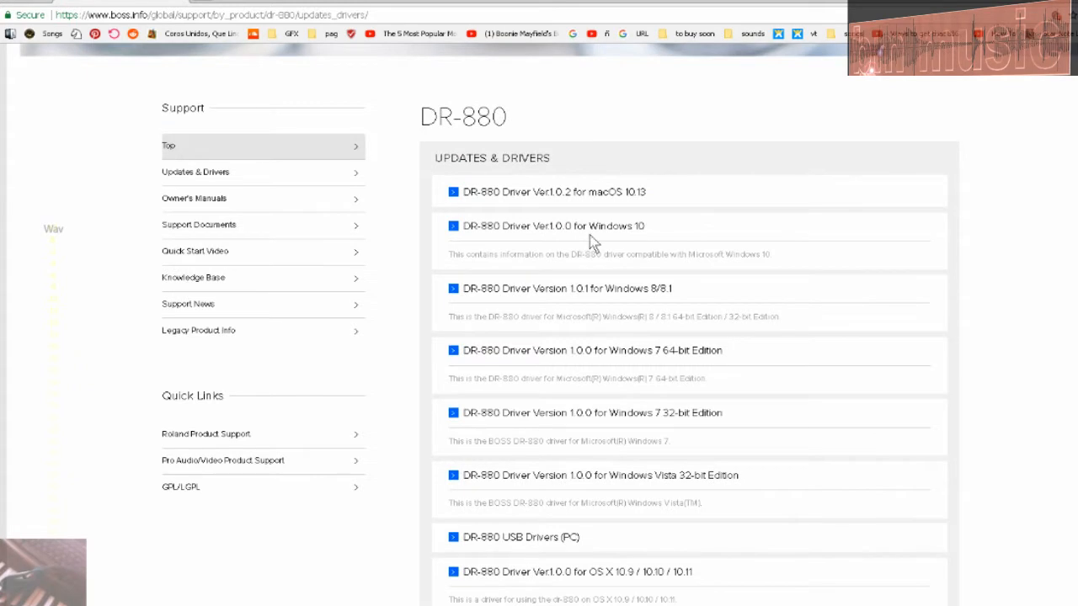
scroll(620, 335, down, 1)
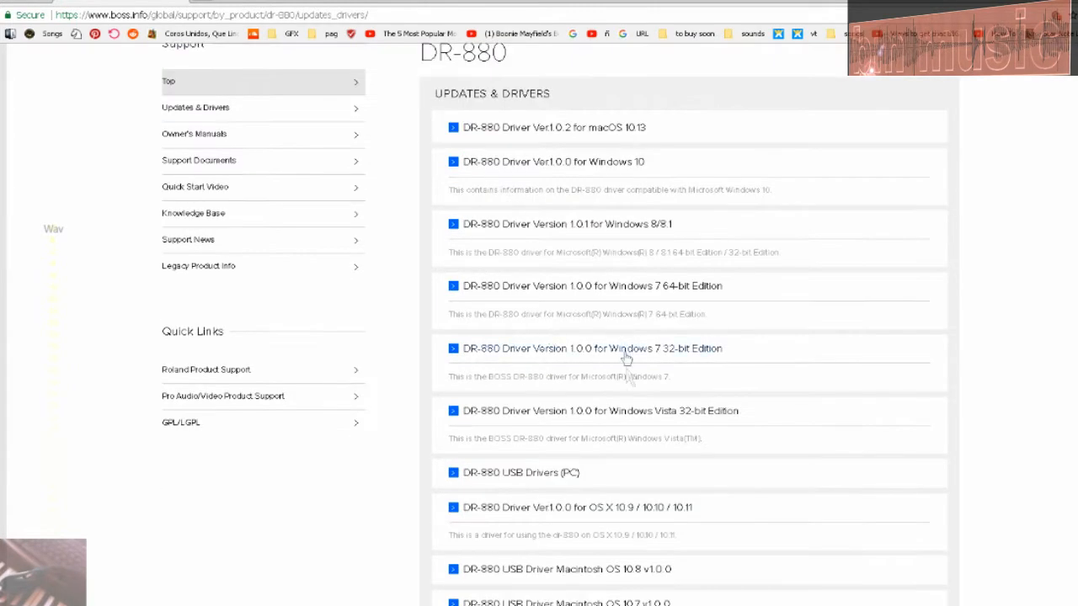
scroll(608, 393, down, 1)
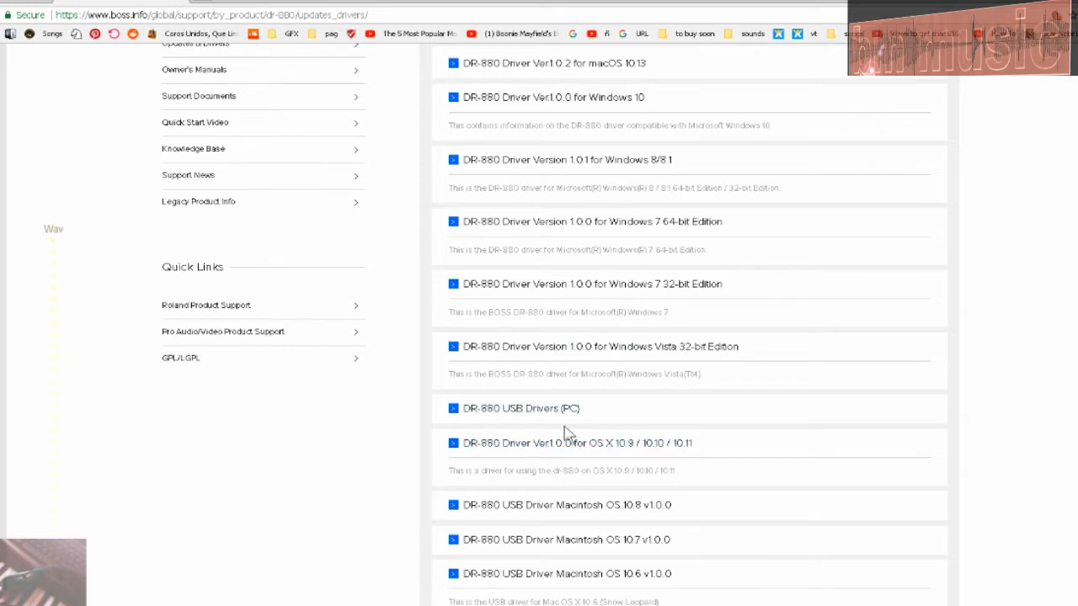
scroll(603, 380, up, 2)
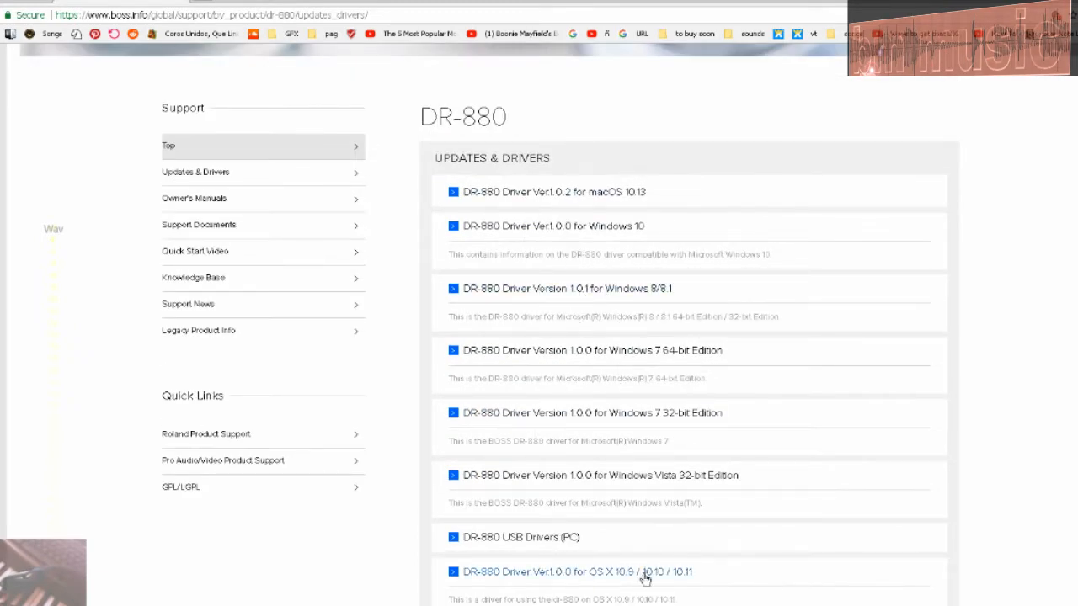
scroll(648, 570, down, 2)
scroll(644, 571, up, 6)
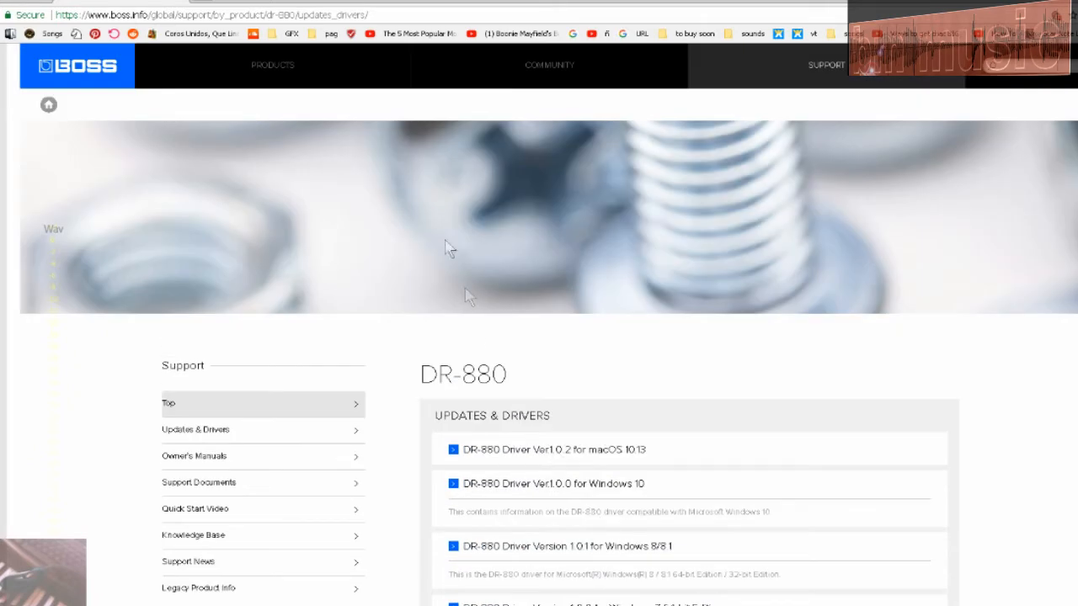
Step: Copy the web address of the BOSS DR-880 updates and drivers page
click(386, 15)
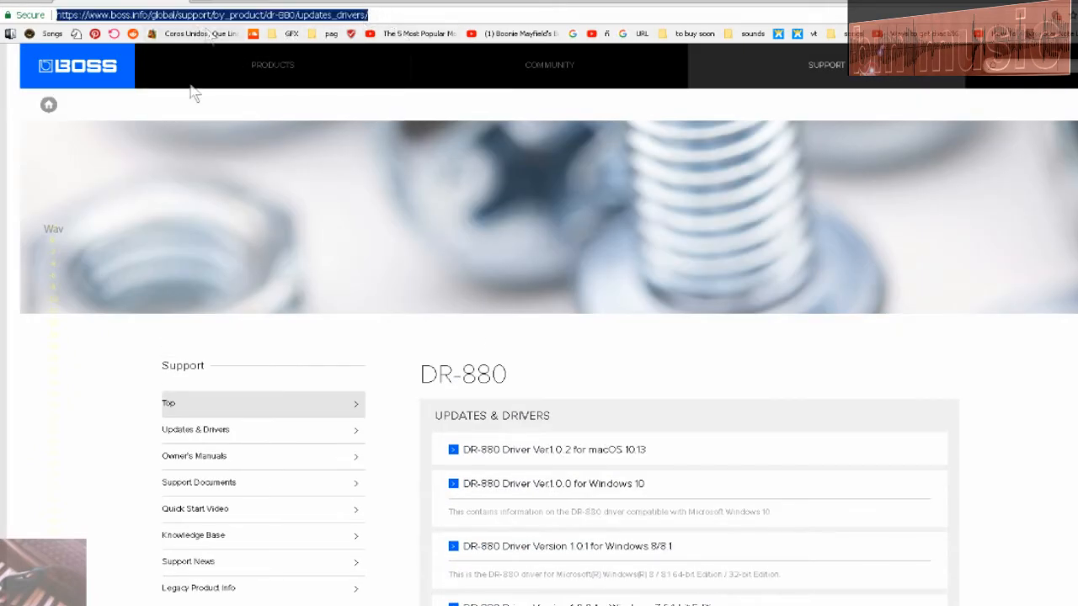
right_click(240, 16)
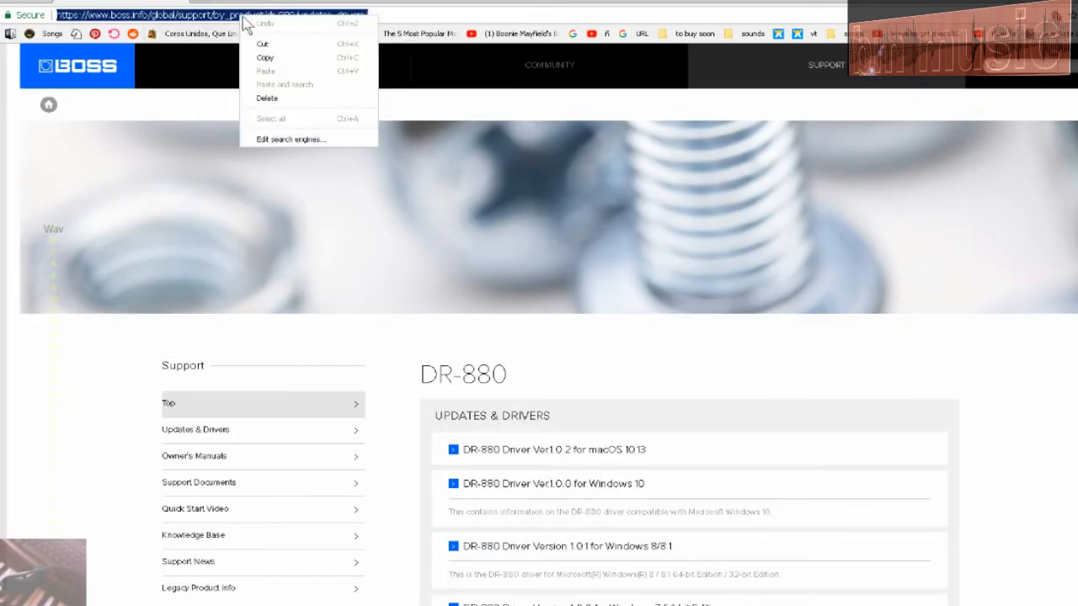
click(285, 63)
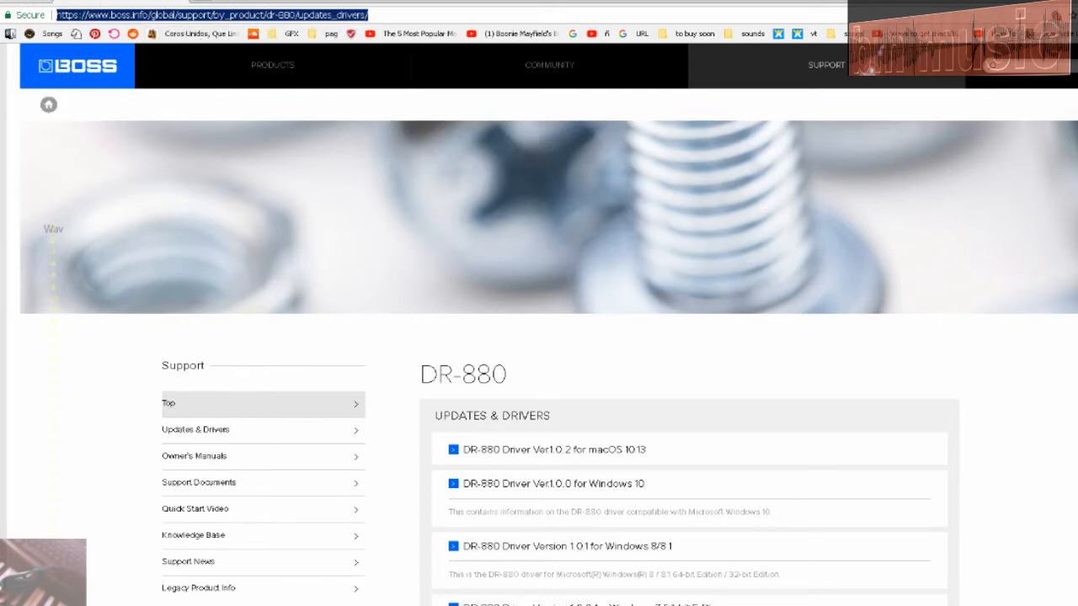
click(12, 1)
scroll(352, 523, down, 3)
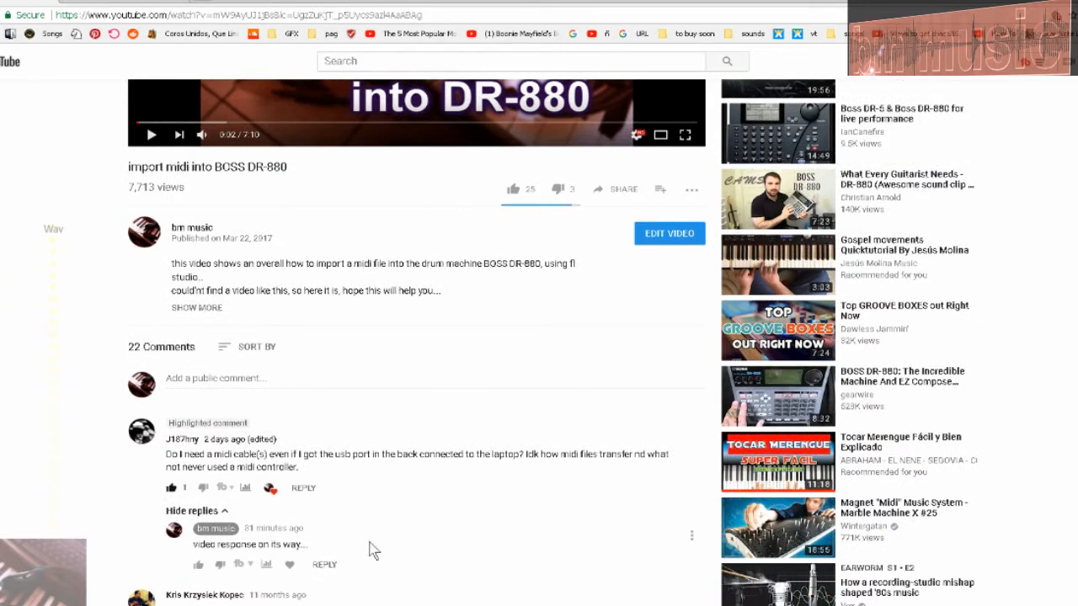
click(325, 568)
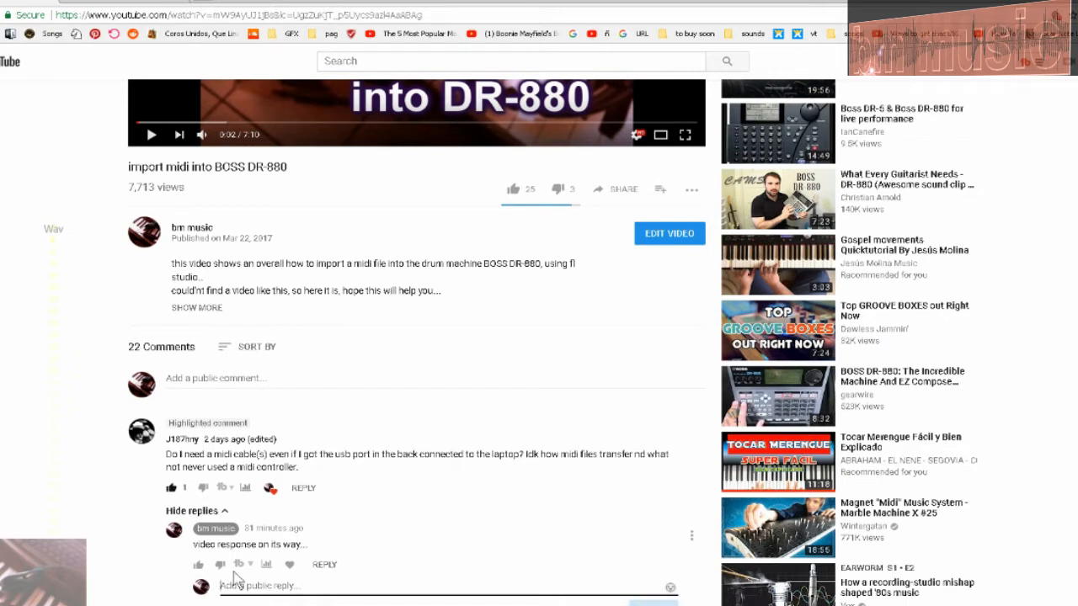
text(gets)
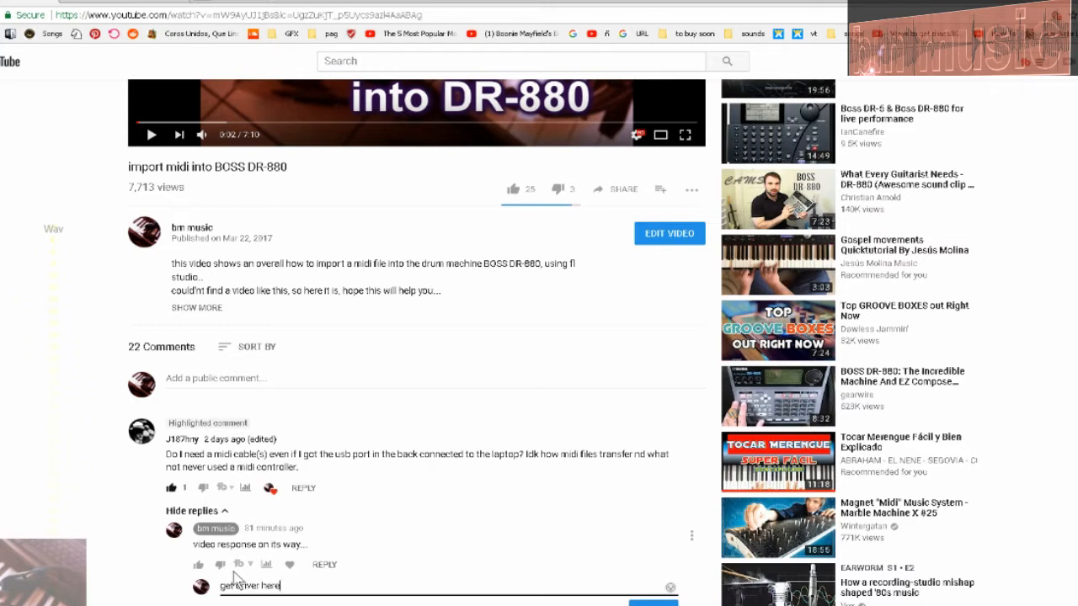
key(ctrl+v)
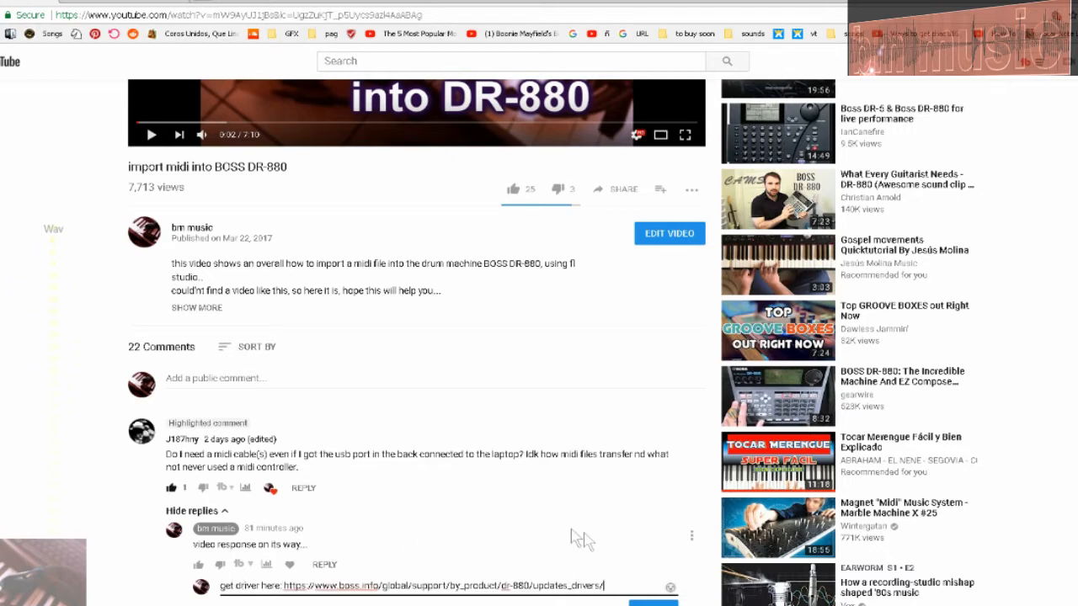
scroll(590, 544, down, 1)
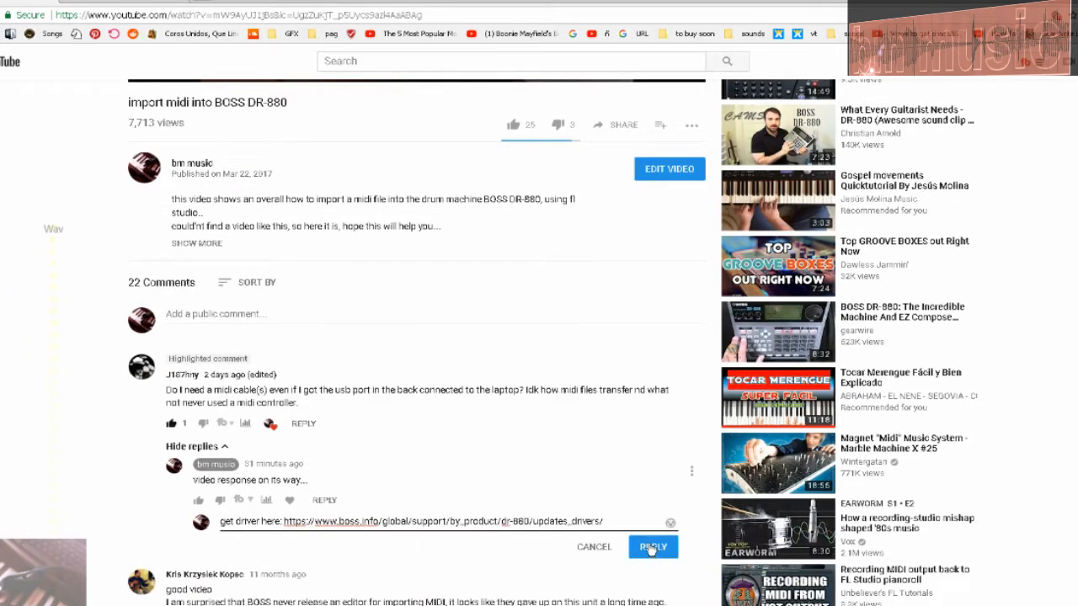
click(647, 547)
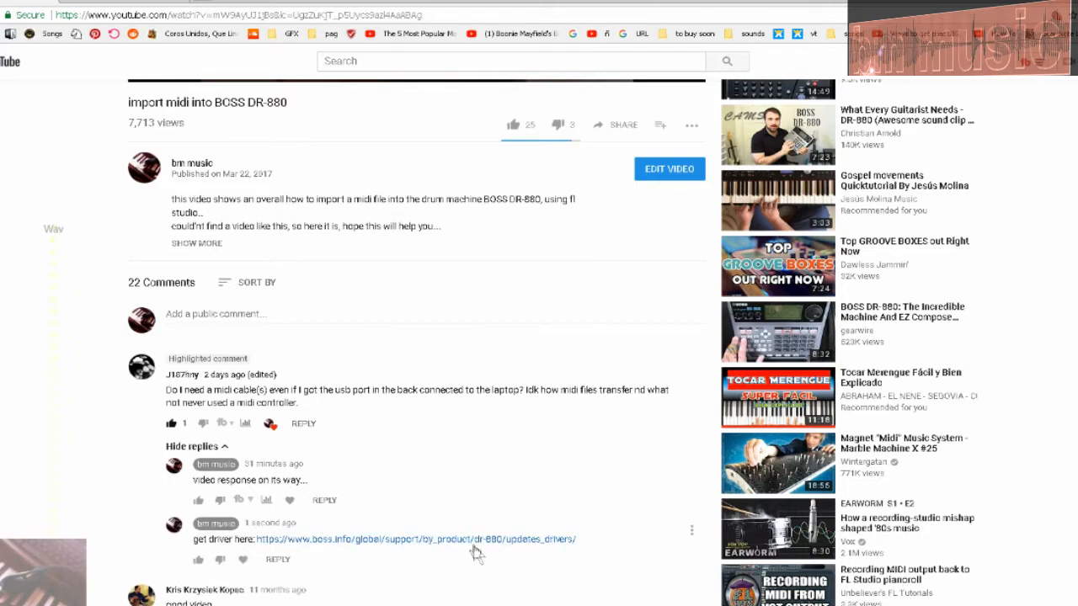
scroll(250, 163, up, 2)
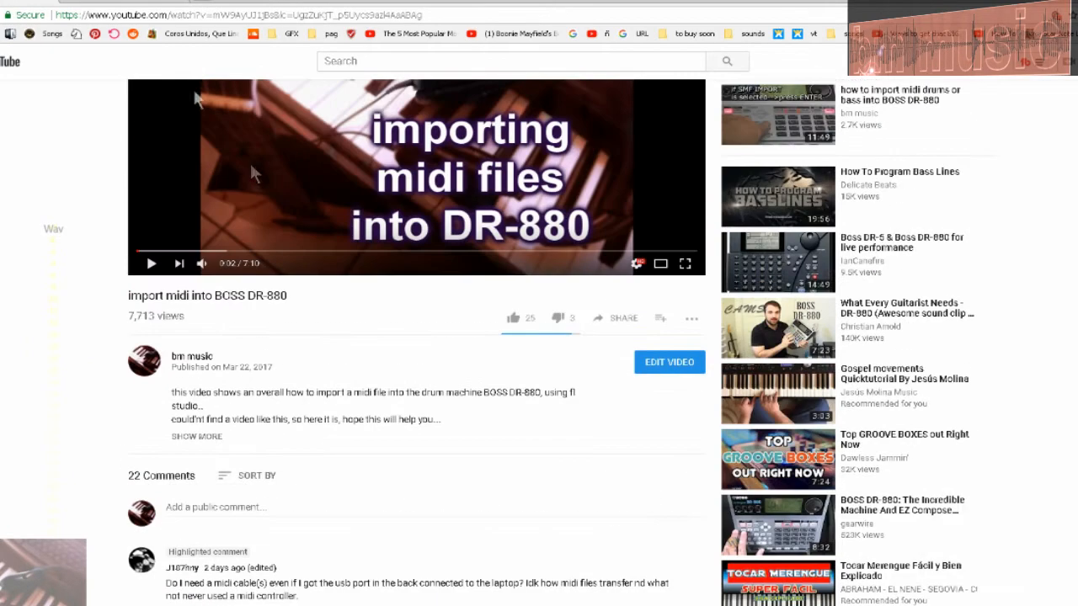
scroll(209, 175, up, 2)
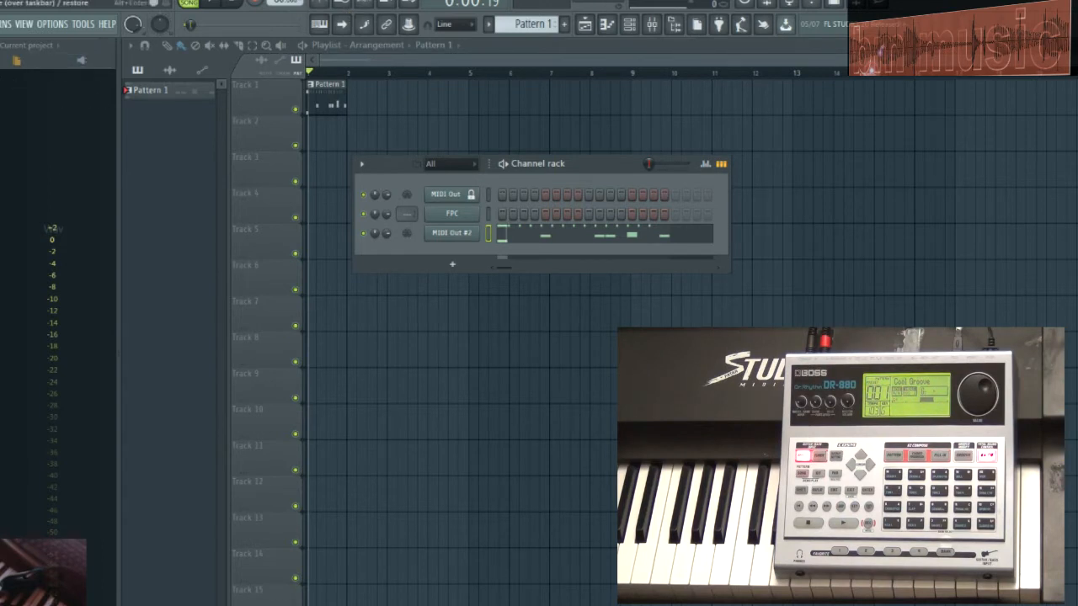
Step: Switch to FL Studio, open the MIDI settings and select DR-880 as the output device
click(52, 24)
mouse_move(83, 24)
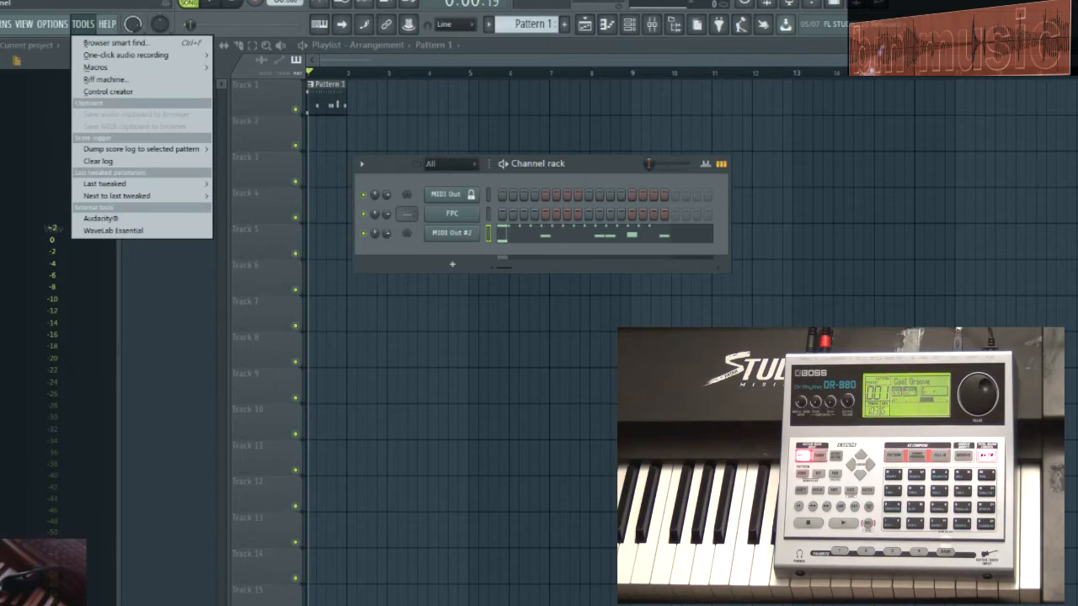
click(53, 54)
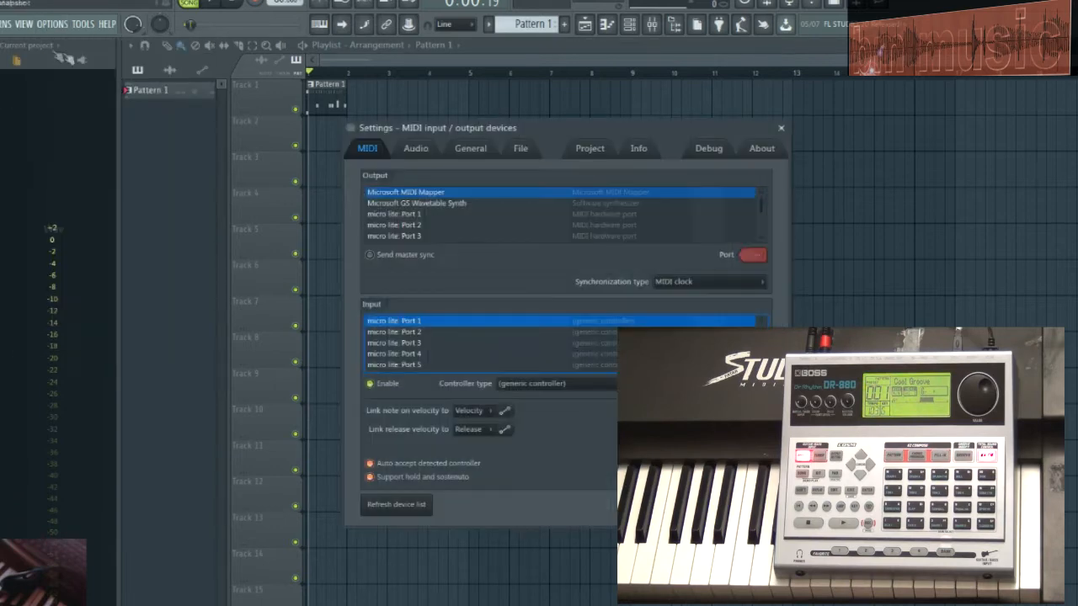
scroll(762, 213, down, 5)
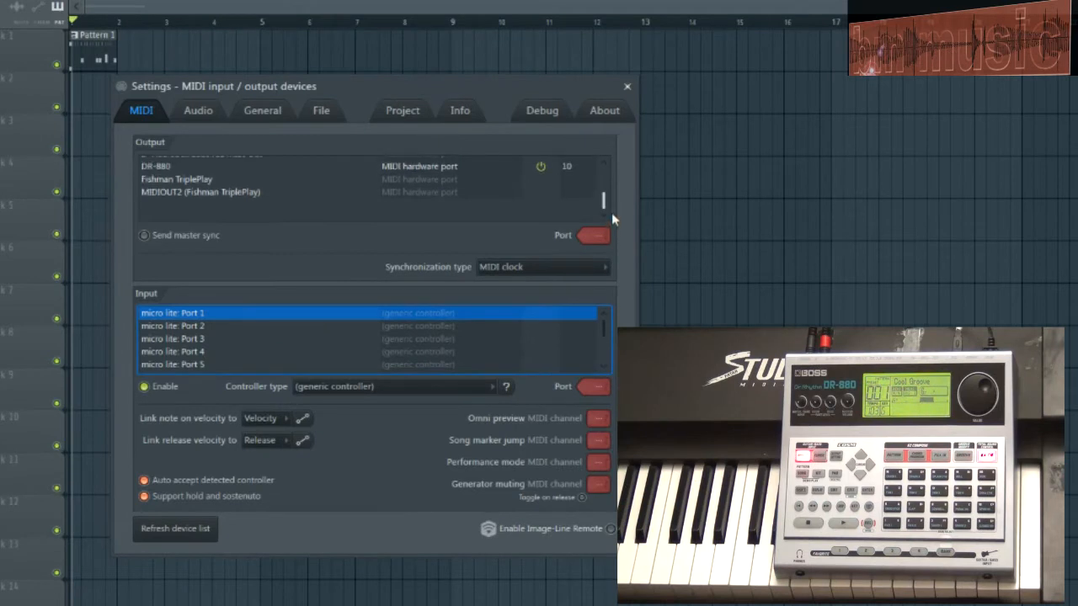
scroll(611, 212, up, 3)
click(169, 202)
click(168, 190)
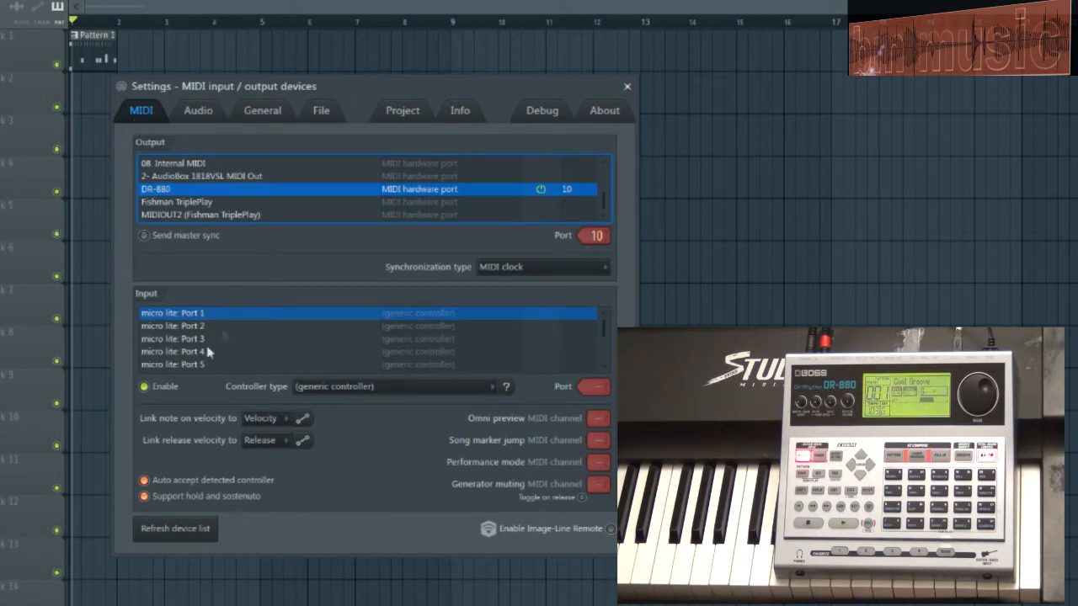
Step: Select DR-880 among the MIDI input devices and close the settings
drag(602, 325, 603, 364)
click(171, 341)
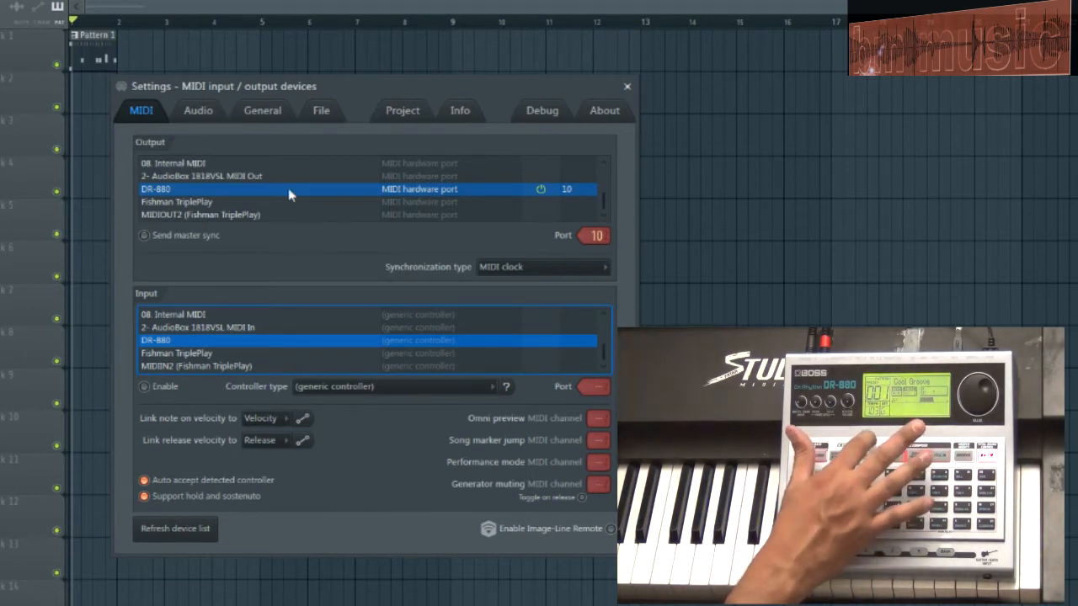
click(628, 88)
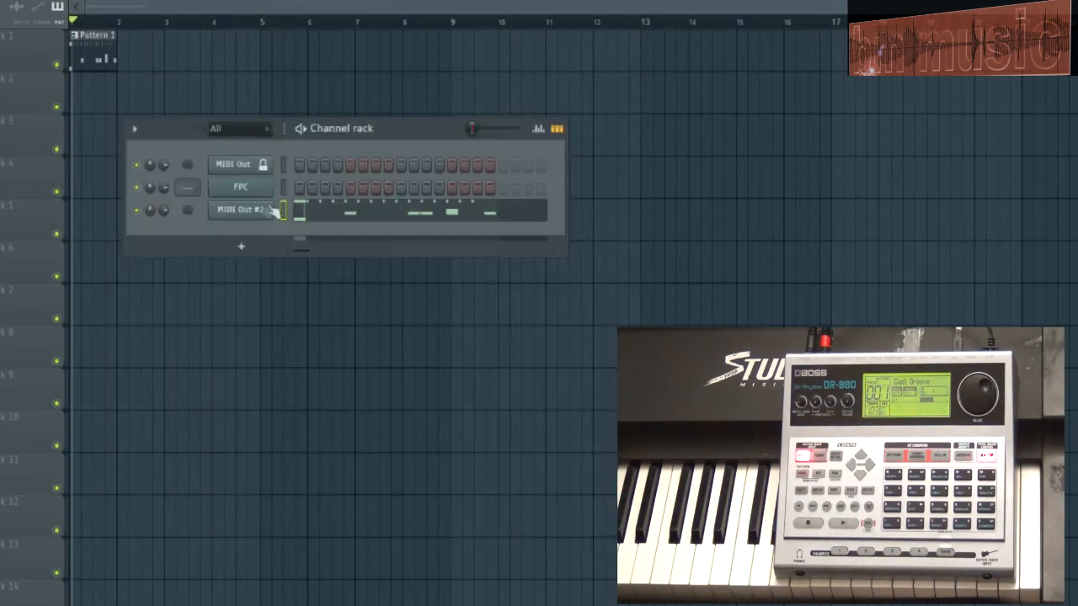
Step: Open the MIDI Out #2 channel's settings and compare its port with the DR-880 output port in the MIDI settings
click(255, 214)
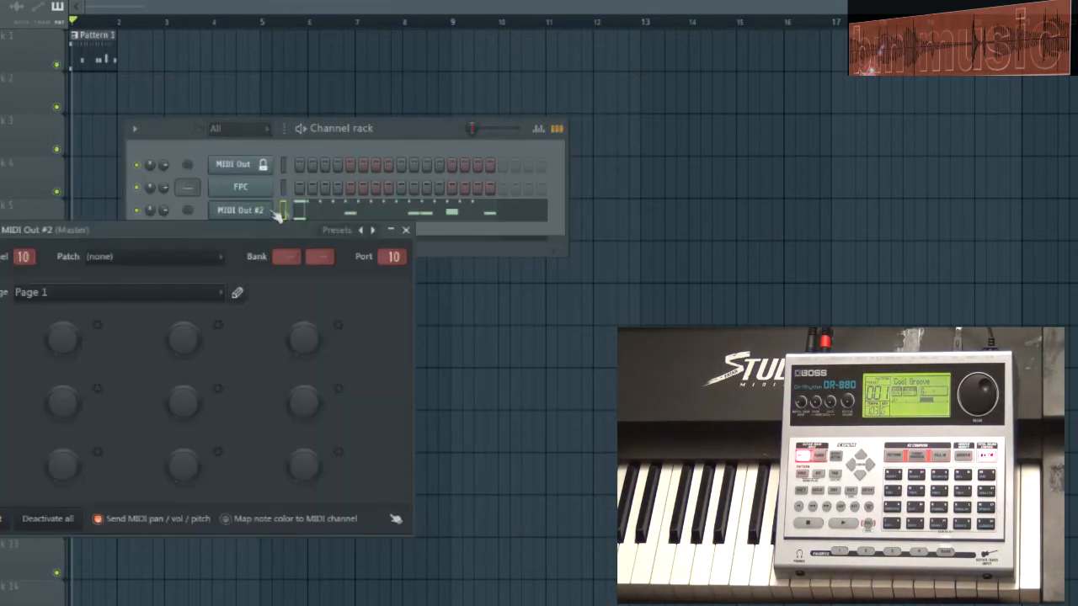
drag(281, 245, 453, 362)
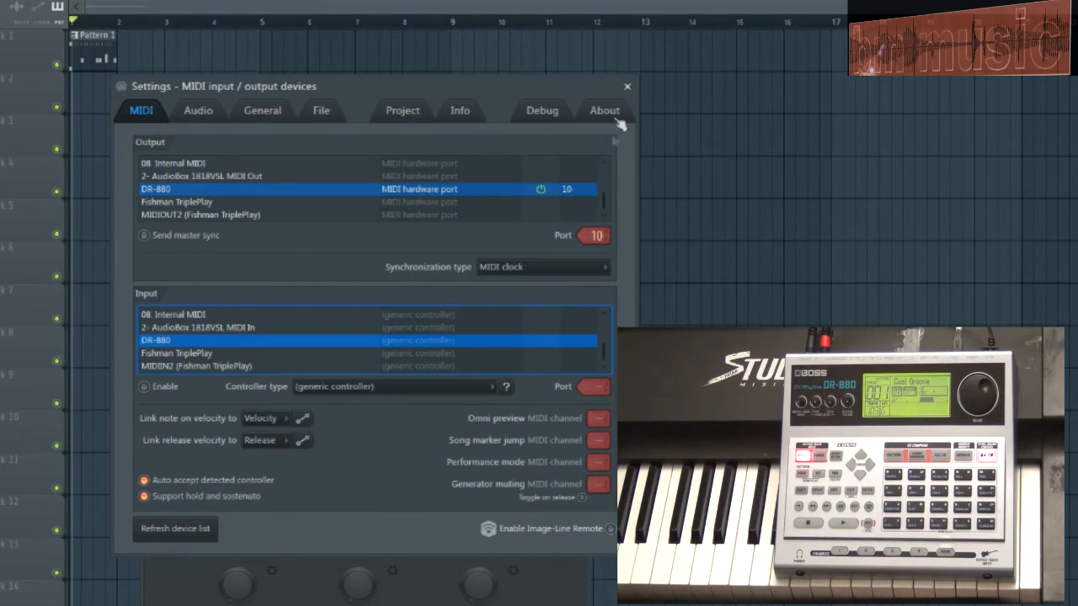
click(627, 87)
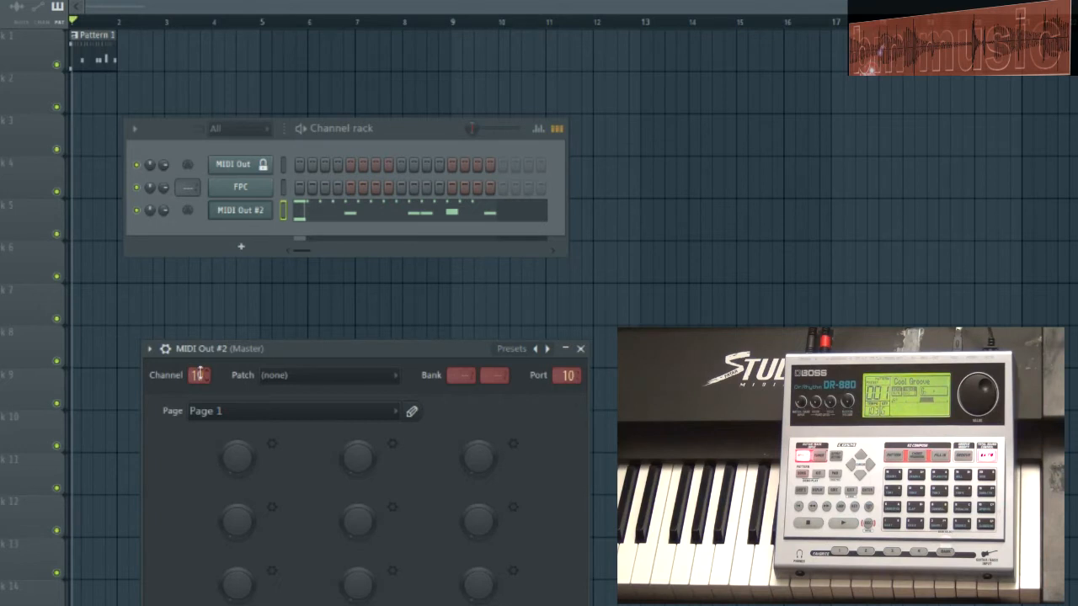
Step: Open the piano roll of MIDI Out #2, play its drum pattern and stop playback
click(356, 212)
scroll(449, 384, up, 5)
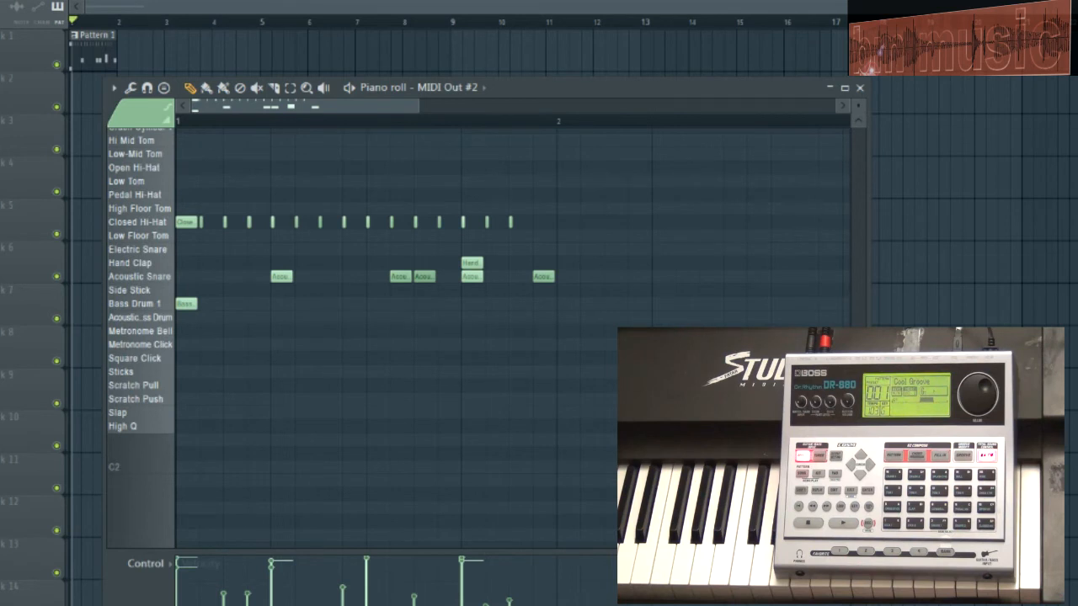
key(space)
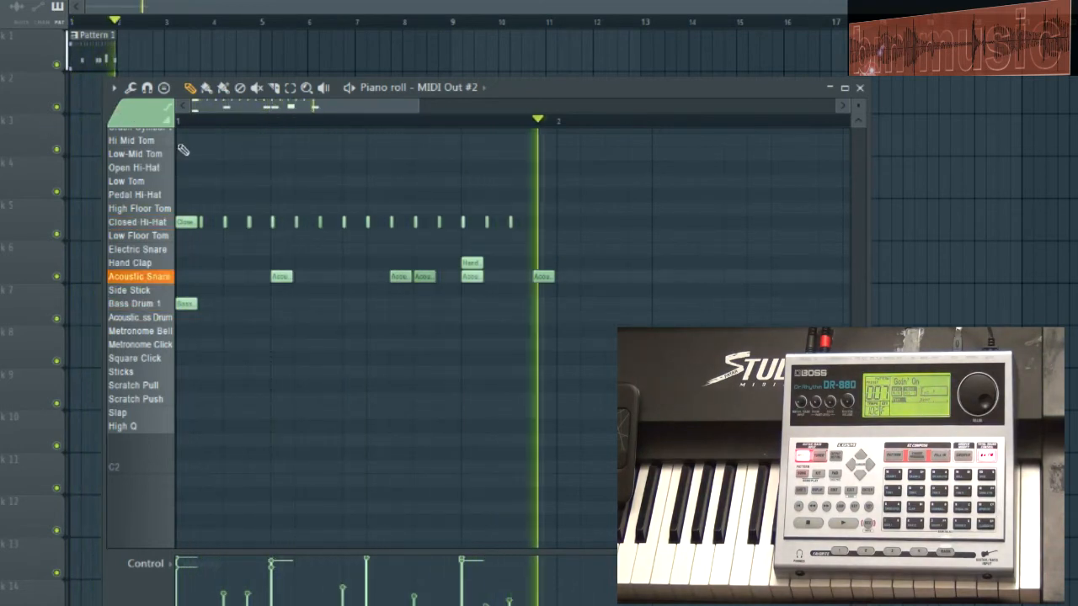
key(space)
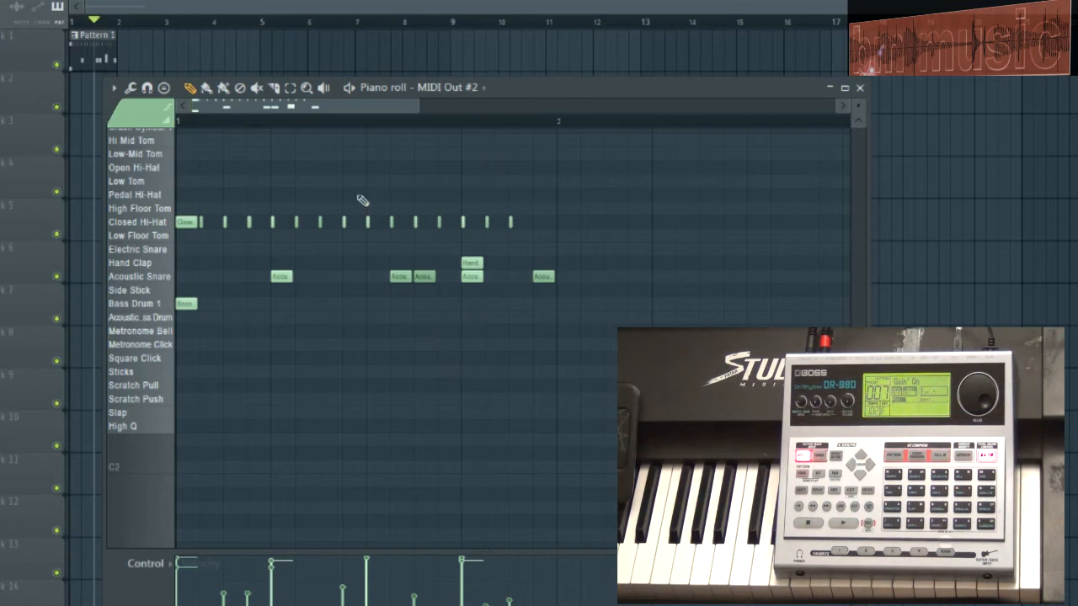
Step: Replay the drum pattern briefly and audition individual drum sounds from the piano roll's note names
scroll(508, 399, up, 3)
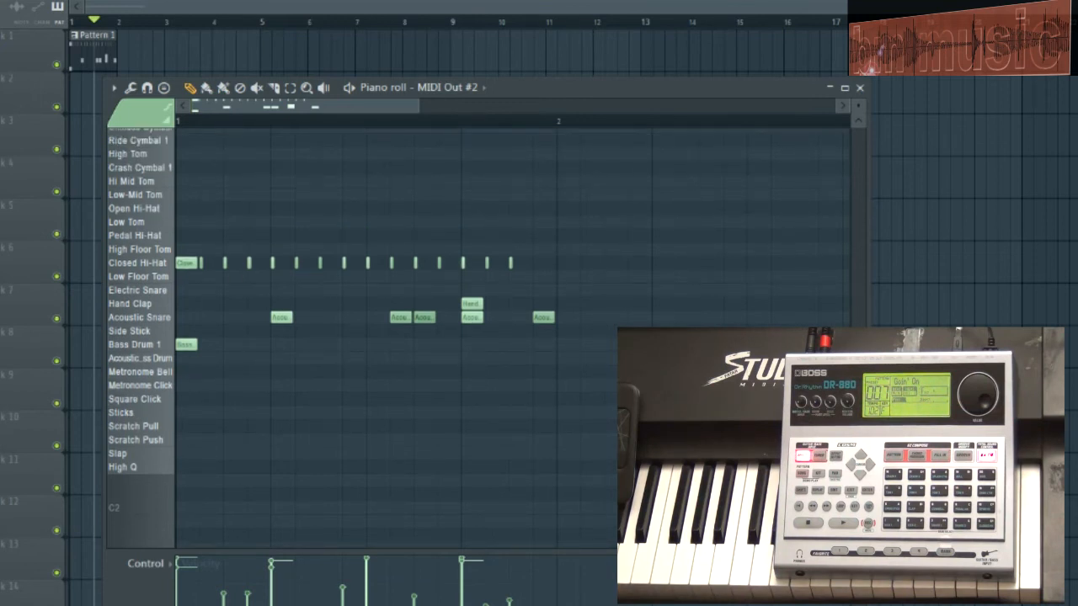
key(space)
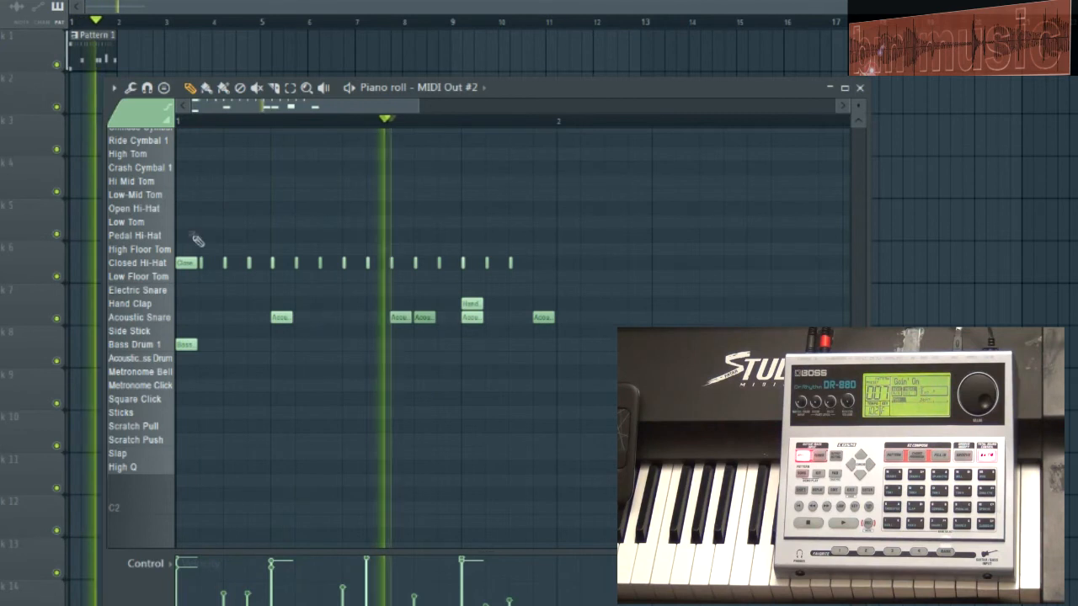
key(space)
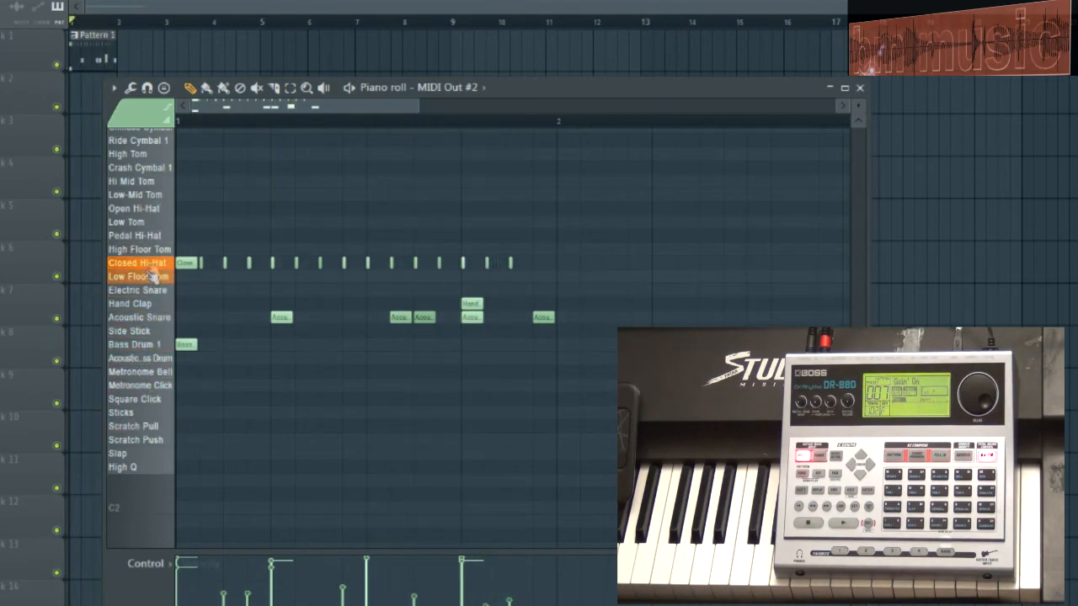
scroll(164, 233, up, 2)
click(156, 184)
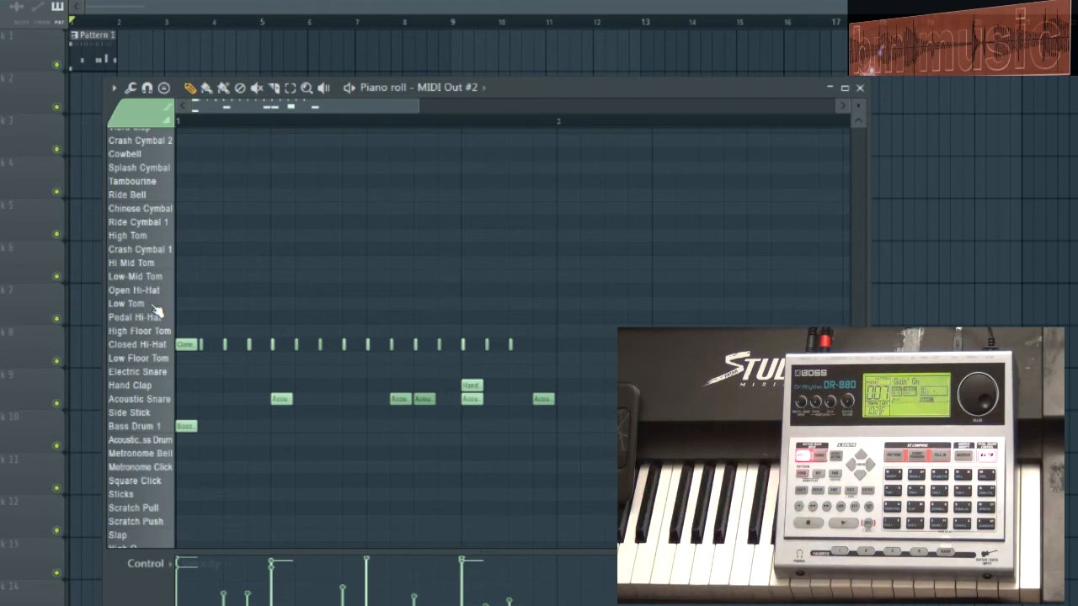
Step: Play the drum pattern and bring the MIDI Out #2 piano roll back into view from the Pattern 1 clip
key(space)
click(292, 7)
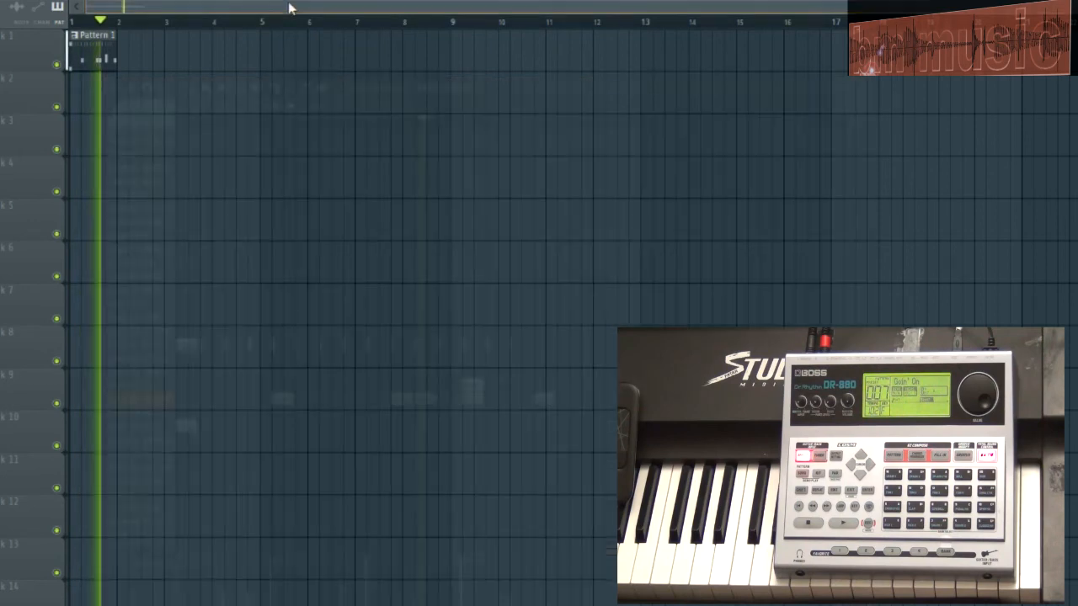
click(106, 54)
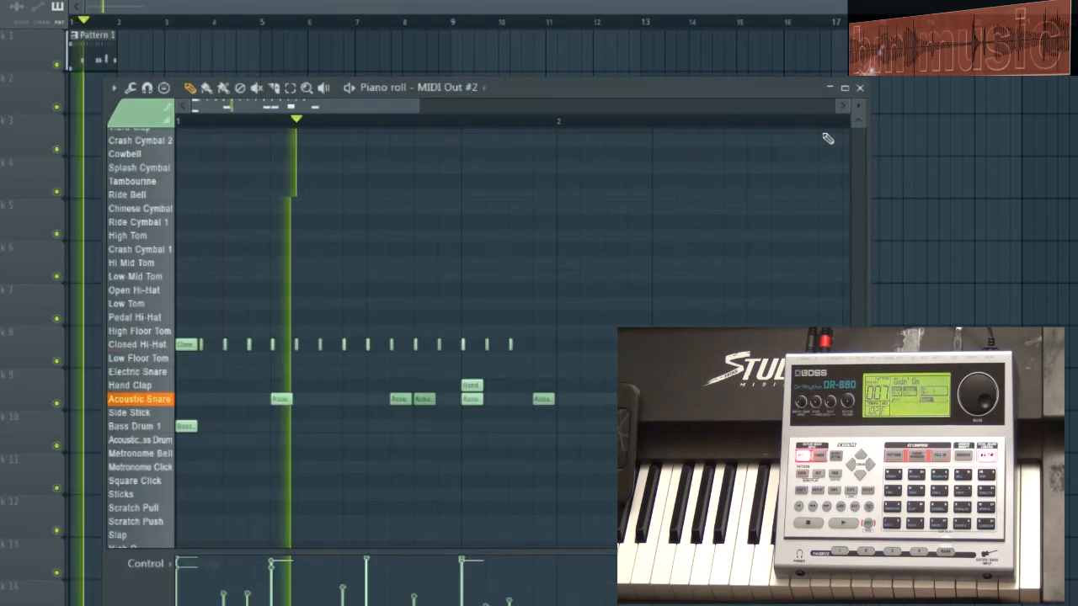
Step: Show the channel rack, open the MIDI Out #2 channel's settings to check its channel and port, and stop playback
key(F6)
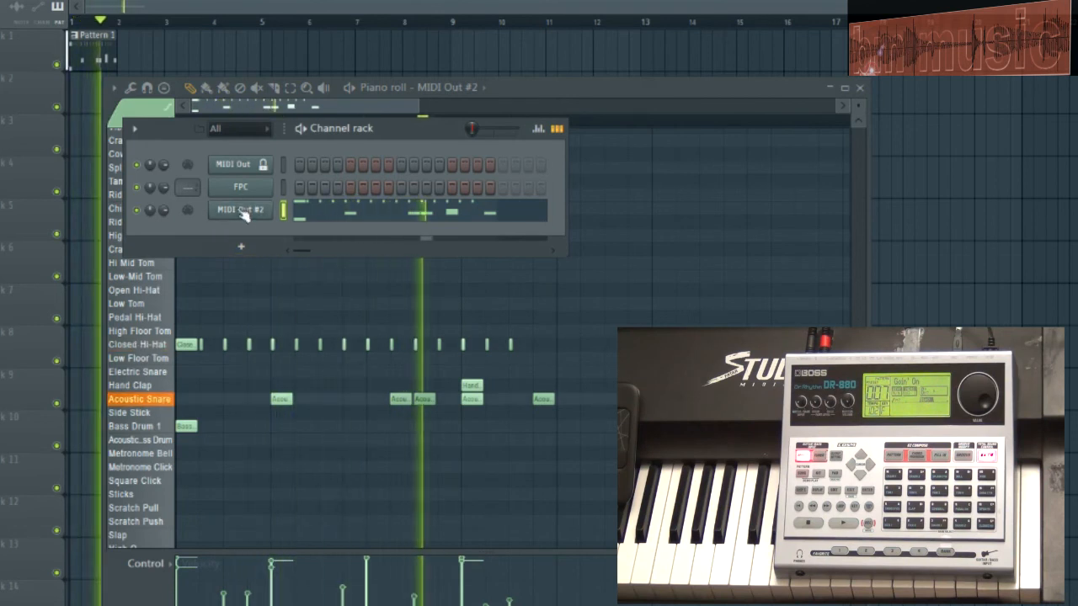
click(244, 210)
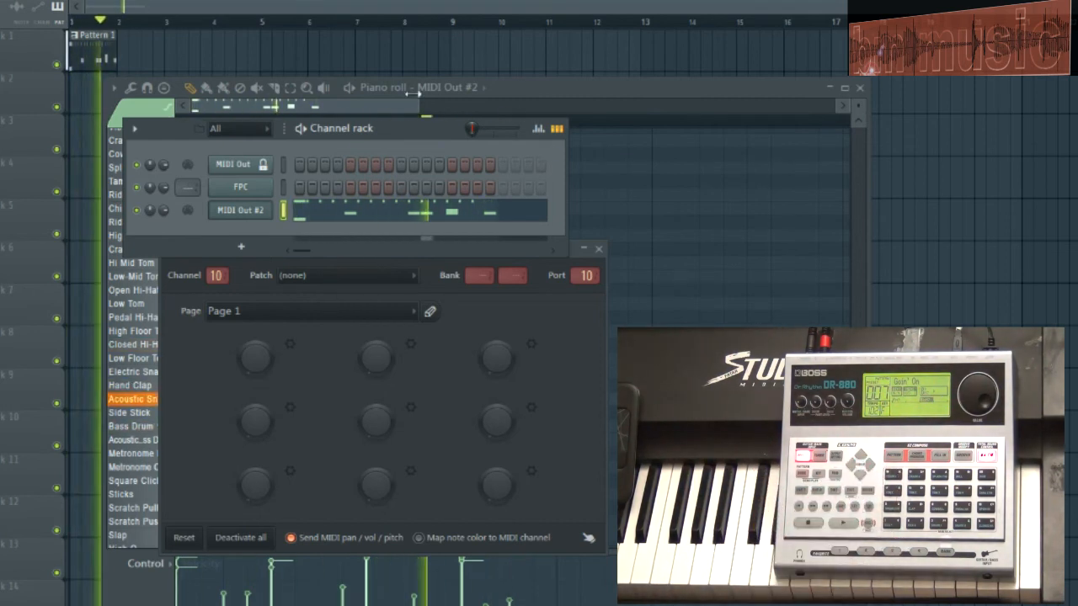
key(space)
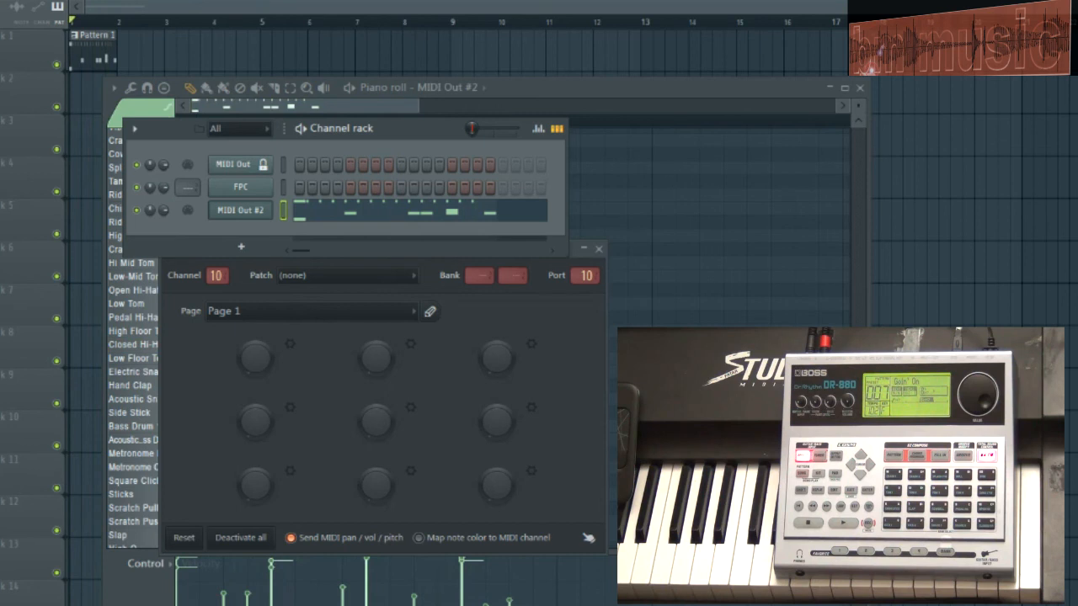
Step: Reopen the piano roll of MIDI Out #2 for a last look, and close it together with the channel's settings
click(406, 213)
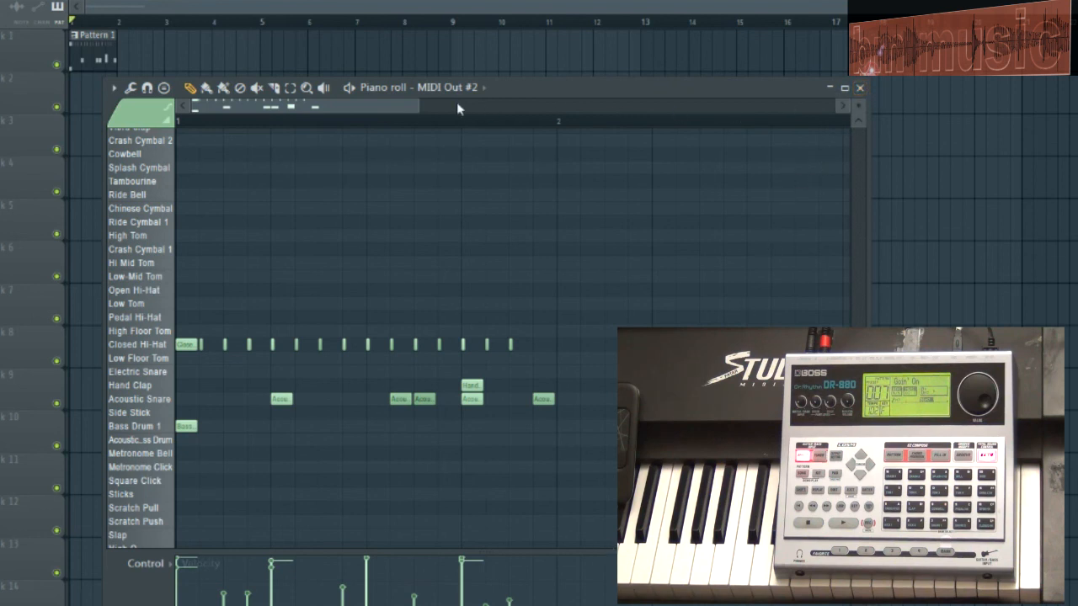
mouse_move(418, 105)
mouse_down()
mouse_move(603, 108)
mouse_move(425, 120)
mouse_up()
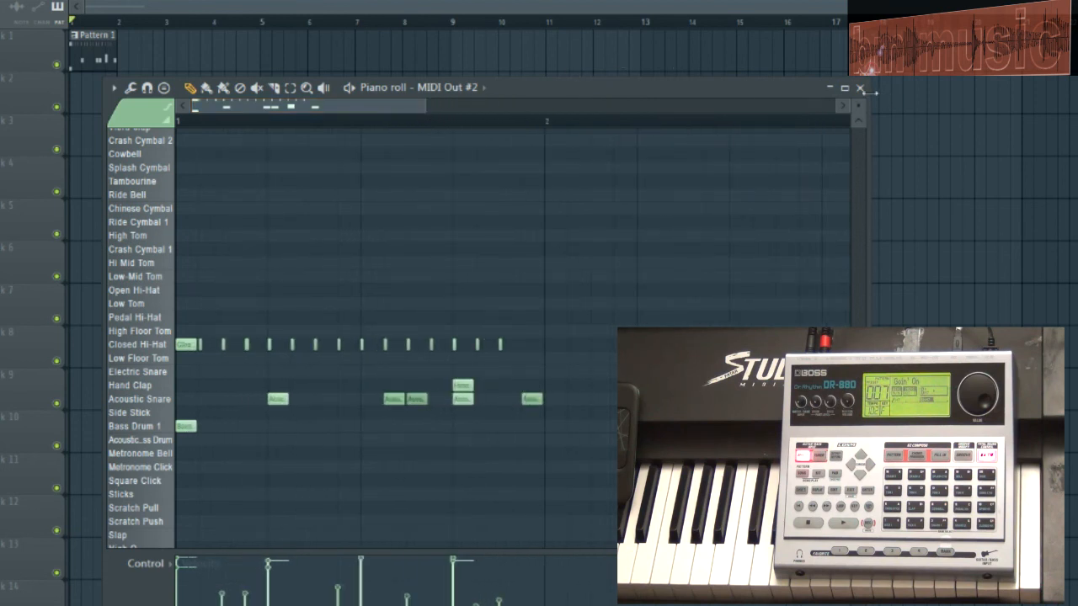
click(861, 89)
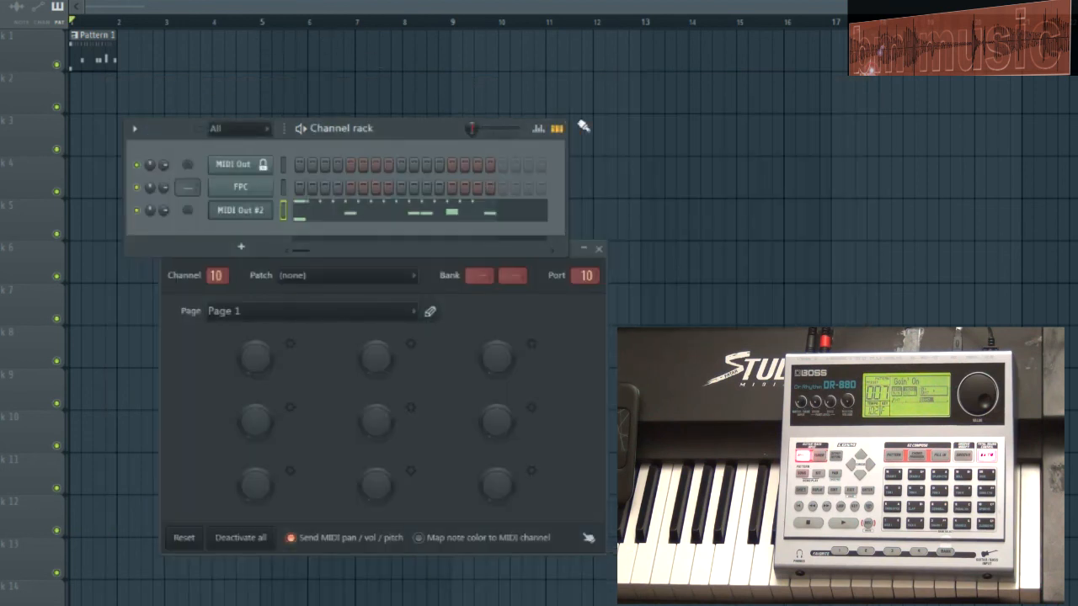
click(599, 250)
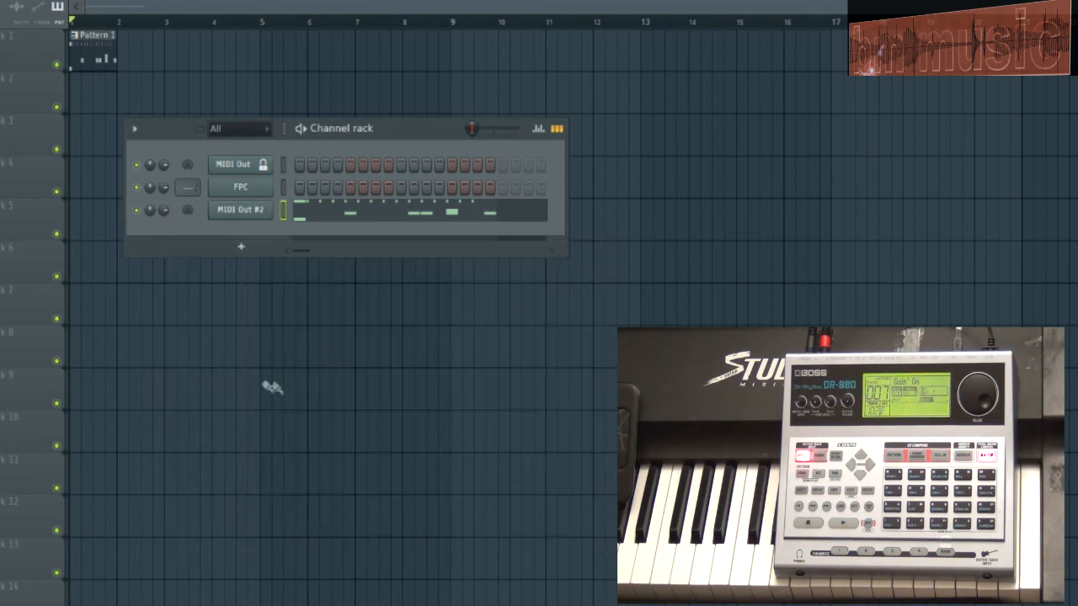